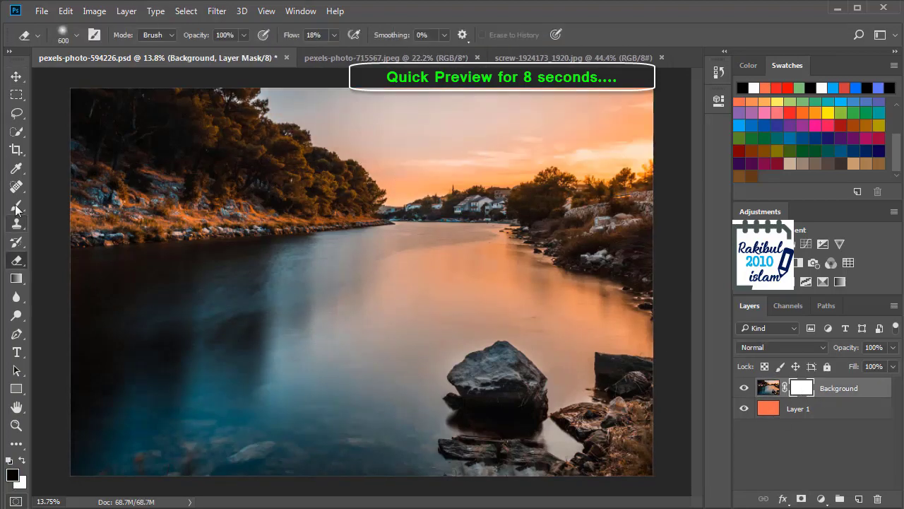
Brush orange over the sky, swap to white, then gradient-blend the boat photo and group it.
click(17, 204)
drag(233, 99, 471, 113)
key(x)
scroll(438, 262, up, 3)
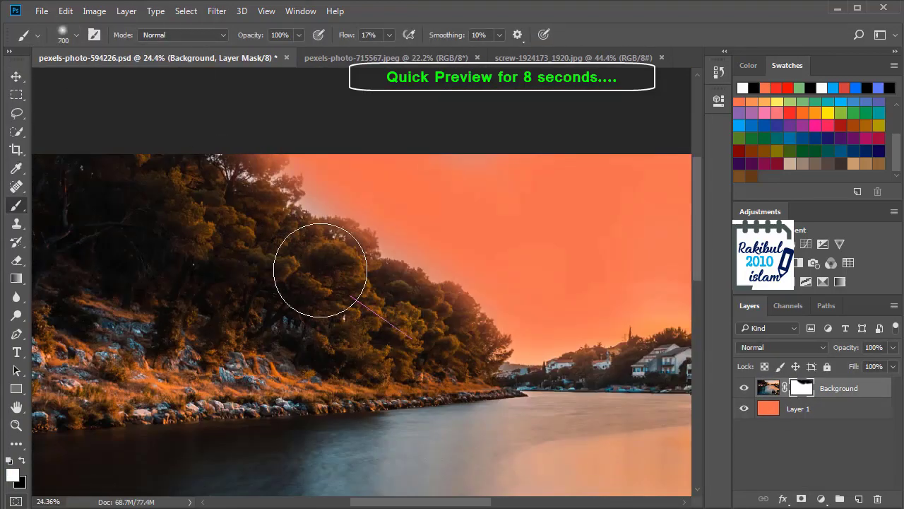
key(v)
key(g)
drag(318, 304, 431, 304)
key(ctrl+g)
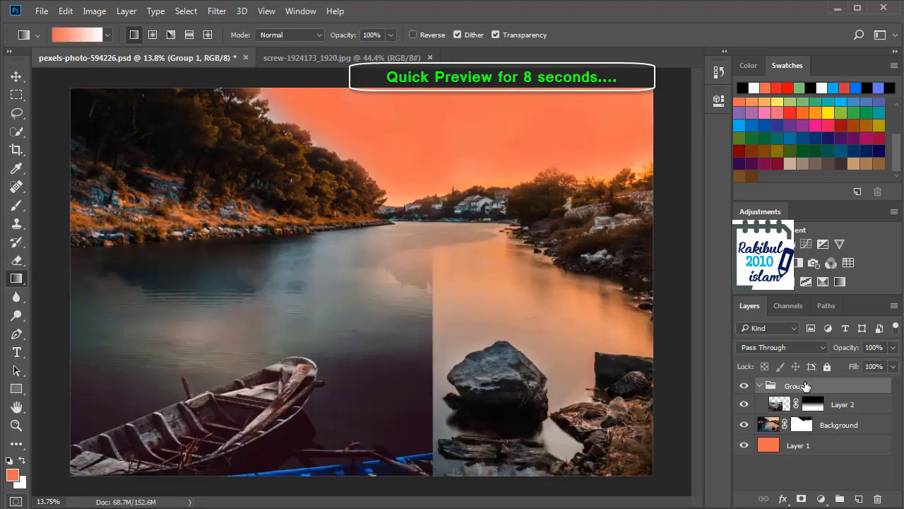
key(ctrl+Tab)
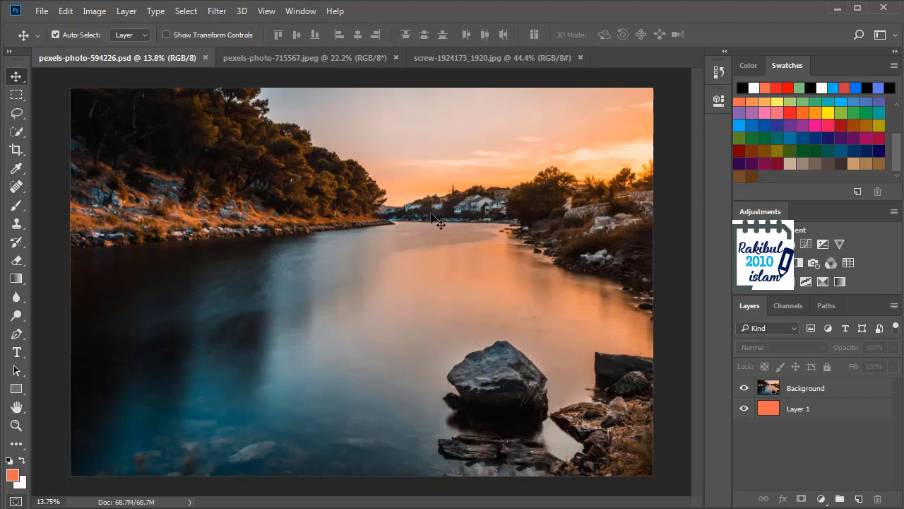
Compare the Background photo with the orange Layer 1 by toggling the photo's visibility.
click(823, 395)
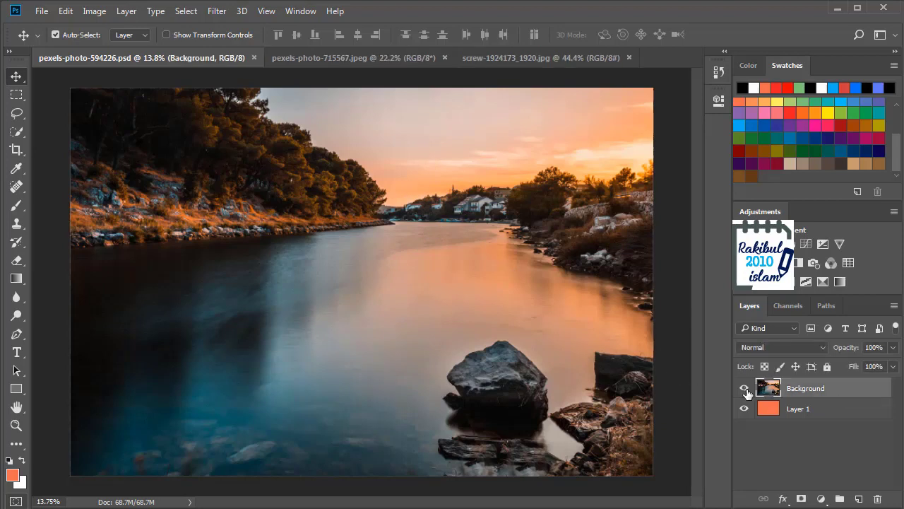
click(792, 416)
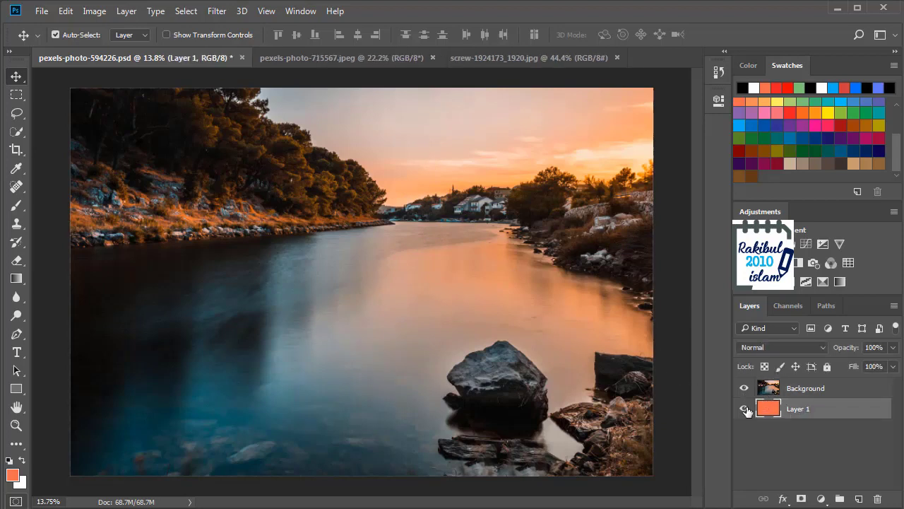
click(744, 388)
click(744, 388)
click(787, 388)
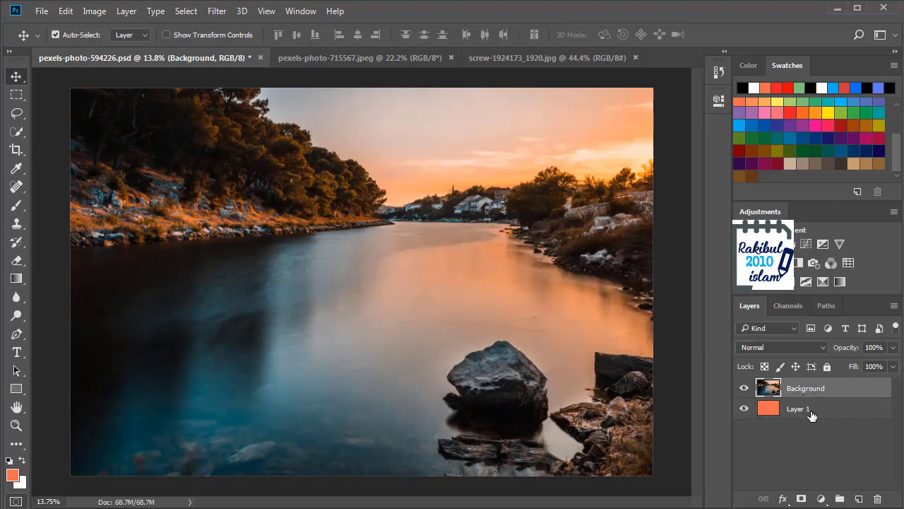
Try erasing the treetop sky, then undo it and give the Background photo a white layer mask.
click(18, 261)
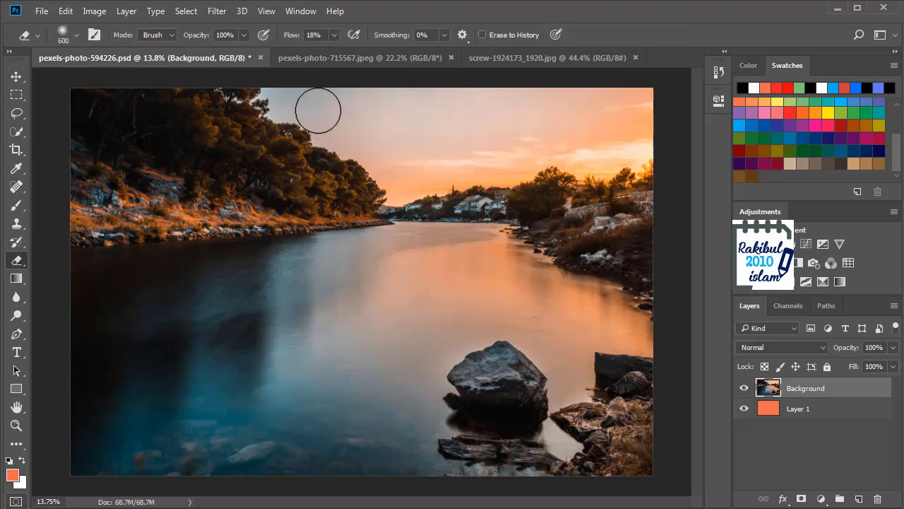
mouse_move(324, 106)
mouse_down()
mouse_move(301, 91)
mouse_move(349, 109)
mouse_move(289, 85)
mouse_move(307, 105)
mouse_move(361, 130)
mouse_move(284, 84)
mouse_move(347, 129)
mouse_move(417, 162)
mouse_move(408, 167)
mouse_move(563, 145)
mouse_move(638, 145)
mouse_move(599, 109)
mouse_move(422, 115)
mouse_move(437, 87)
mouse_move(609, 91)
mouse_move(464, 121)
mouse_move(538, 151)
mouse_move(629, 153)
mouse_move(642, 121)
mouse_move(300, 91)
mouse_move(372, 135)
mouse_move(398, 166)
mouse_move(502, 129)
mouse_move(636, 162)
mouse_up()
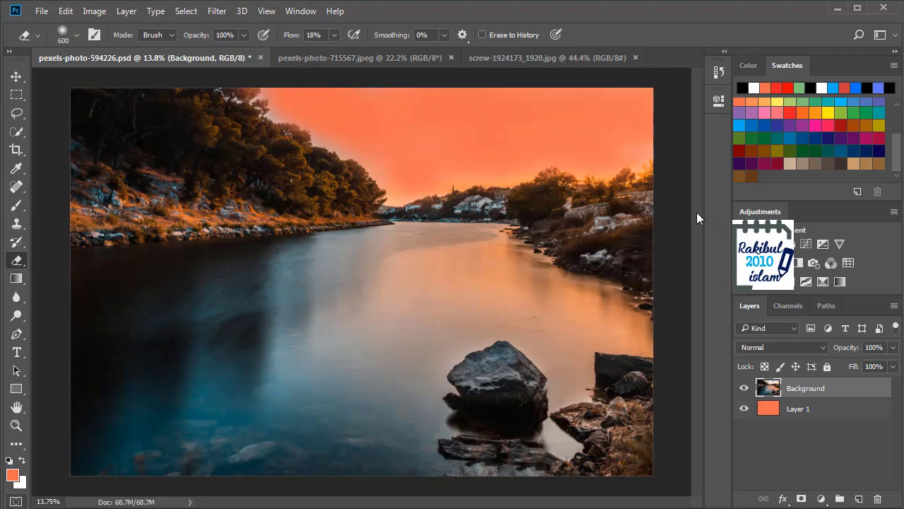
click(743, 390)
click(743, 390)
click(744, 410)
click(745, 410)
key(ctrl+z)
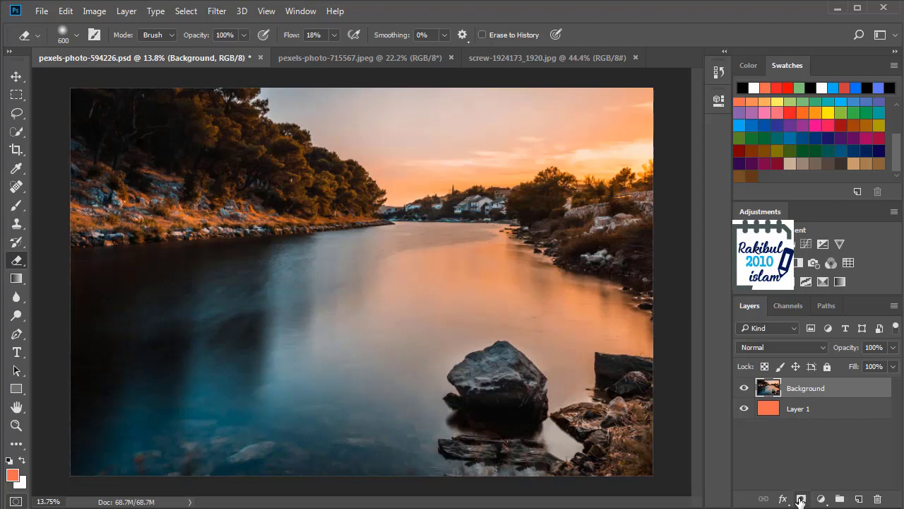
click(800, 500)
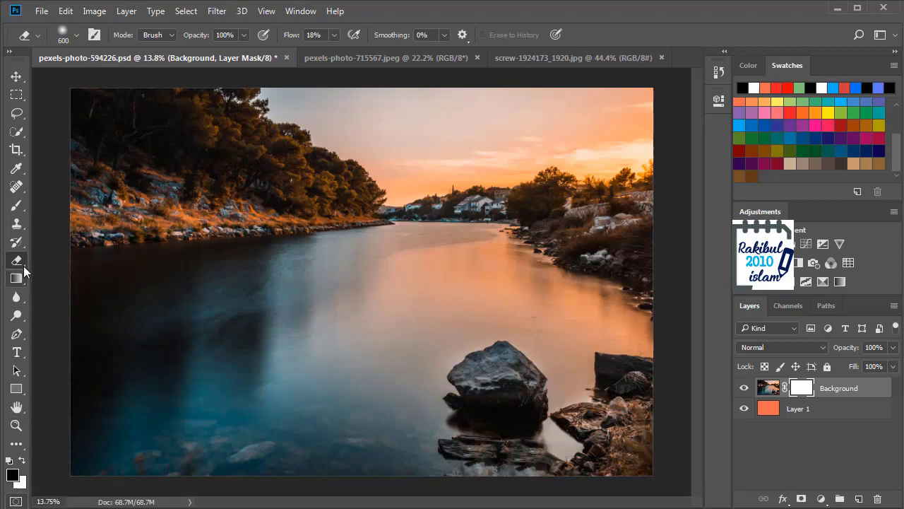
Paint black over the sky on the mask with a soft round brush at 17% flow.
click(21, 214)
click(64, 205)
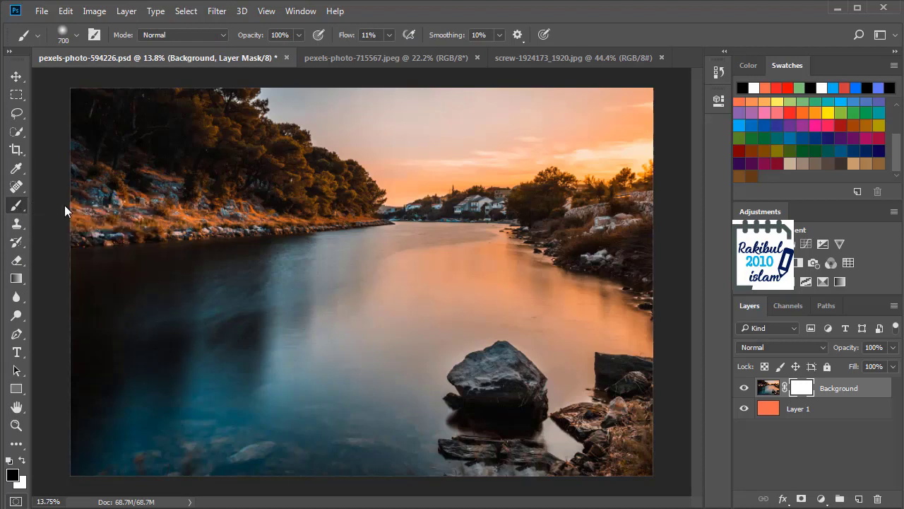
click(76, 35)
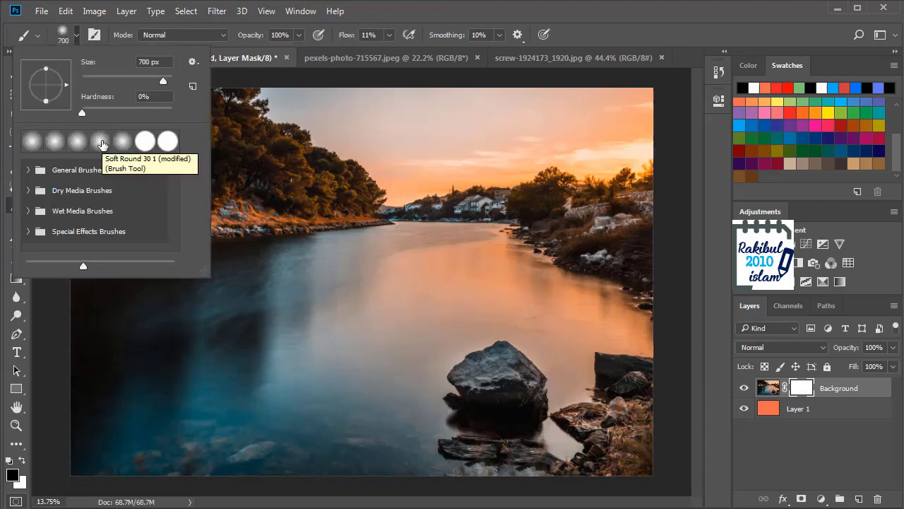
click(101, 144)
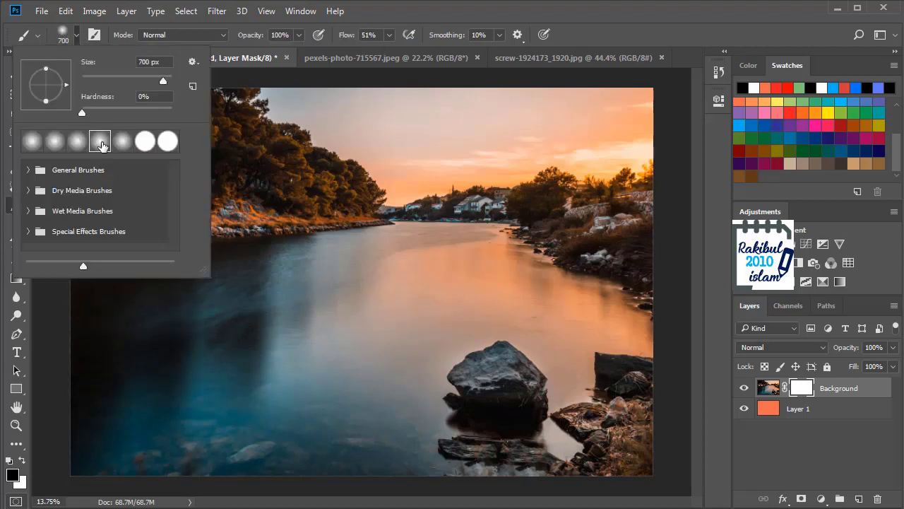
click(415, 4)
click(388, 35)
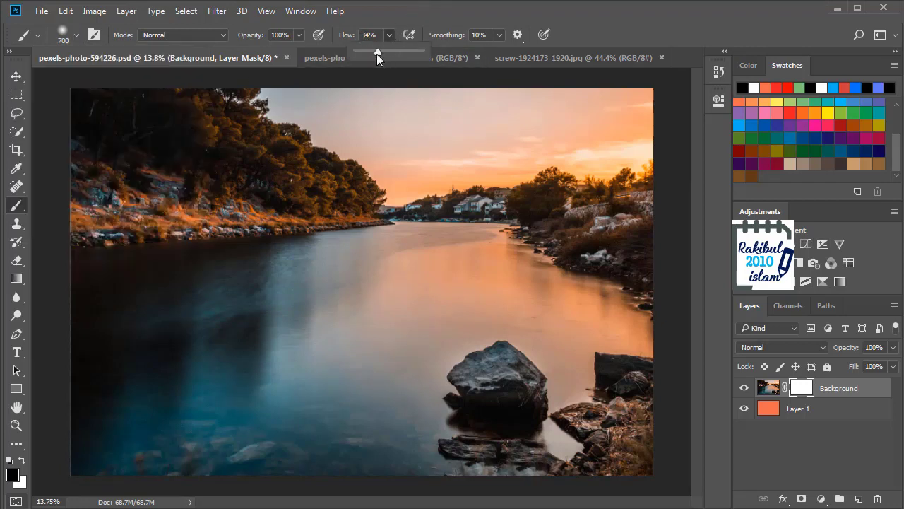
click(391, 3)
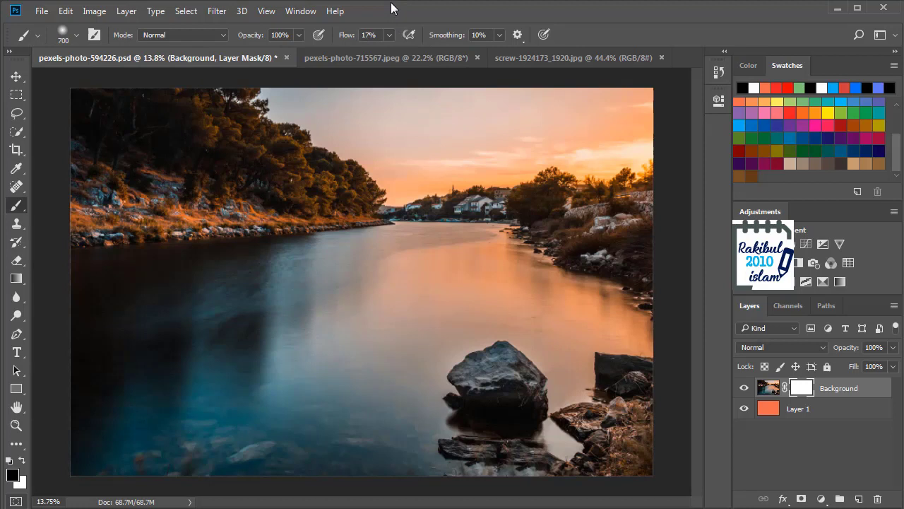
mouse_move(330, 105)
mouse_down()
mouse_move(273, 91)
mouse_move(353, 128)
mouse_move(428, 135)
mouse_move(402, 141)
mouse_move(292, 96)
mouse_move(338, 113)
mouse_move(413, 119)
mouse_move(355, 100)
mouse_move(560, 100)
mouse_move(350, 99)
mouse_move(499, 100)
mouse_move(532, 91)
mouse_move(355, 81)
mouse_move(428, 103)
mouse_move(608, 119)
mouse_move(575, 136)
mouse_move(660, 140)
mouse_move(515, 135)
mouse_move(445, 155)
mouse_move(664, 147)
mouse_move(607, 150)
mouse_move(629, 137)
mouse_move(632, 113)
mouse_move(611, 113)
mouse_move(647, 136)
mouse_move(634, 148)
mouse_move(466, 133)
mouse_move(476, 150)
mouse_move(449, 168)
mouse_move(313, 117)
mouse_move(283, 95)
mouse_move(295, 89)
mouse_move(446, 171)
mouse_move(383, 173)
mouse_move(395, 178)
mouse_move(466, 159)
mouse_move(623, 158)
mouse_move(635, 85)
mouse_move(361, 135)
mouse_move(314, 103)
mouse_move(346, 109)
mouse_move(249, 79)
mouse_move(374, 127)
mouse_move(625, 131)
mouse_move(648, 135)
mouse_move(649, 144)
mouse_move(629, 105)
mouse_move(567, 94)
mouse_move(532, 119)
mouse_up()
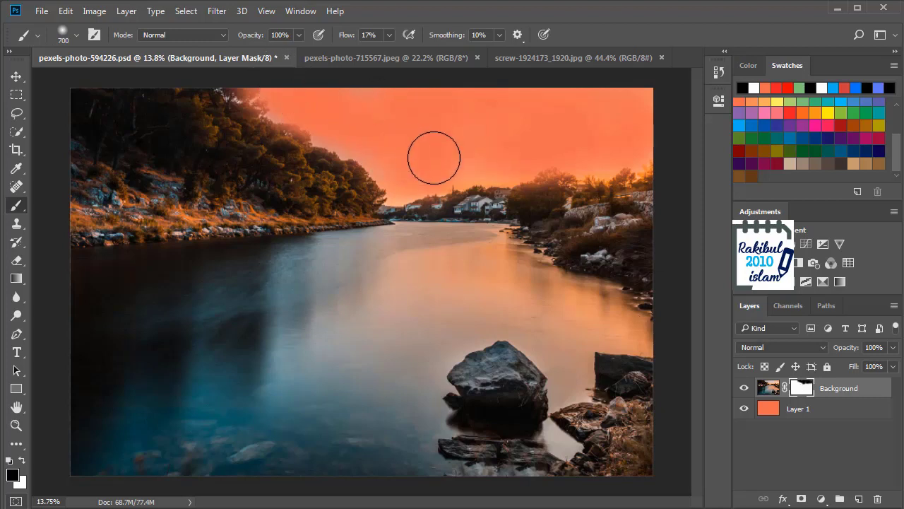
mouse_move(583, 139)
mouse_down()
mouse_move(406, 166)
mouse_move(410, 156)
mouse_move(477, 164)
mouse_move(619, 141)
mouse_up()
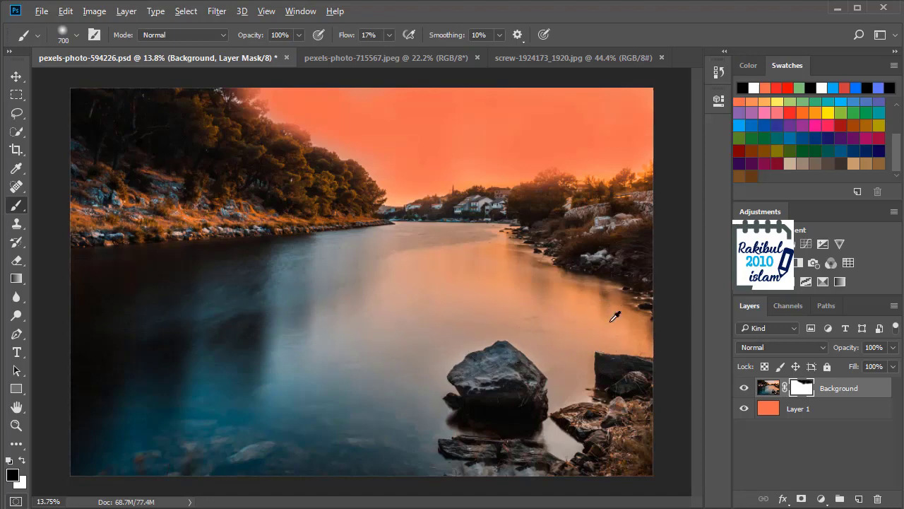
Inspect the Background layer's mask on its own, then return to the composite view.
alt+click(807, 392)
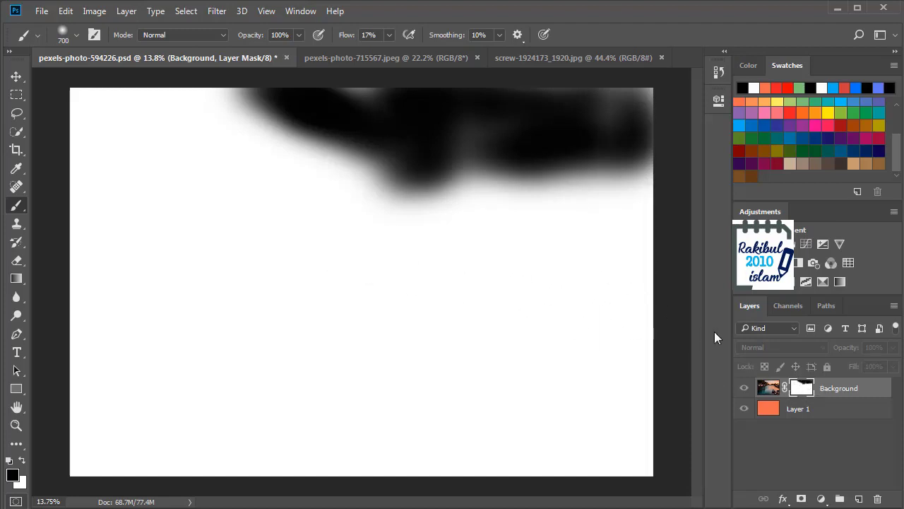
alt+click(802, 389)
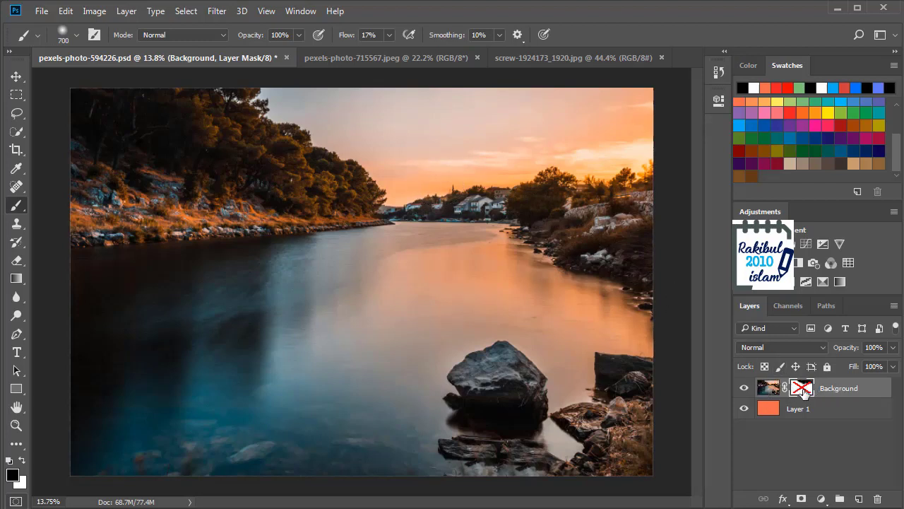
Re-enable the Background mask, zoom in on the tree line, and fade the ridge trees into orange.
shift+click(799, 390)
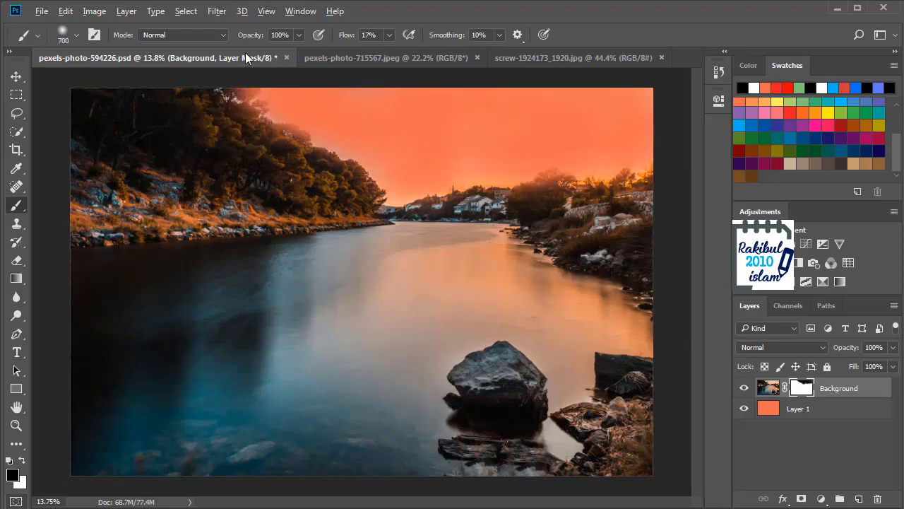
scroll(288, 141, up, 3)
drag(288, 142, 333, 292)
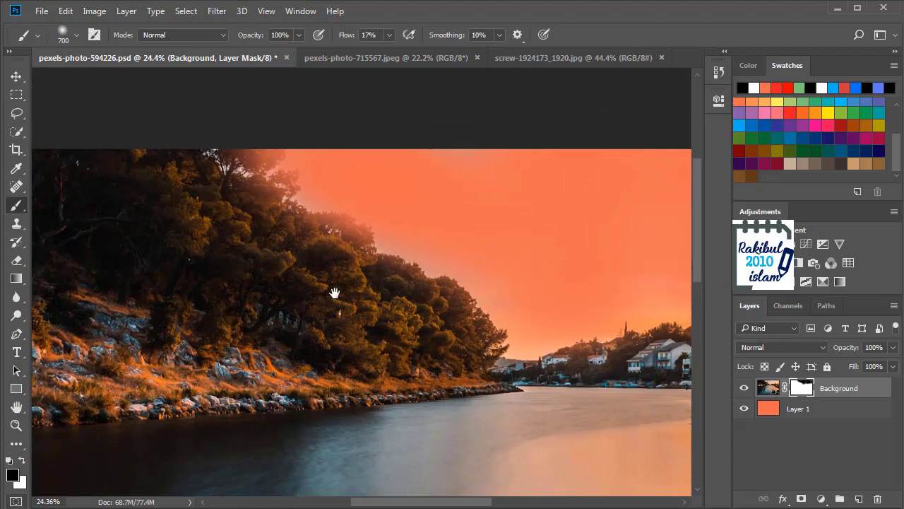
mouse_move(363, 229)
mouse_down()
mouse_move(439, 289)
mouse_move(380, 221)
mouse_move(512, 319)
mouse_move(436, 269)
mouse_move(314, 152)
mouse_move(538, 319)
mouse_move(404, 239)
mouse_move(270, 128)
mouse_move(312, 166)
mouse_move(385, 302)
mouse_move(303, 270)
mouse_move(431, 339)
mouse_move(252, 209)
mouse_move(460, 347)
mouse_up()
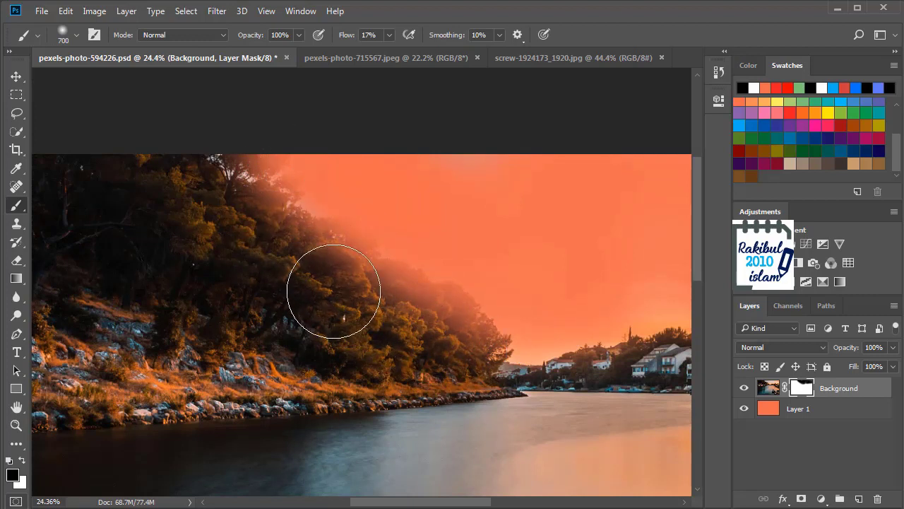
Paint white to restore tree detail and treetops, soften the shoreline edge, then zoom out.
key(x)
drag(333, 291, 137, 344)
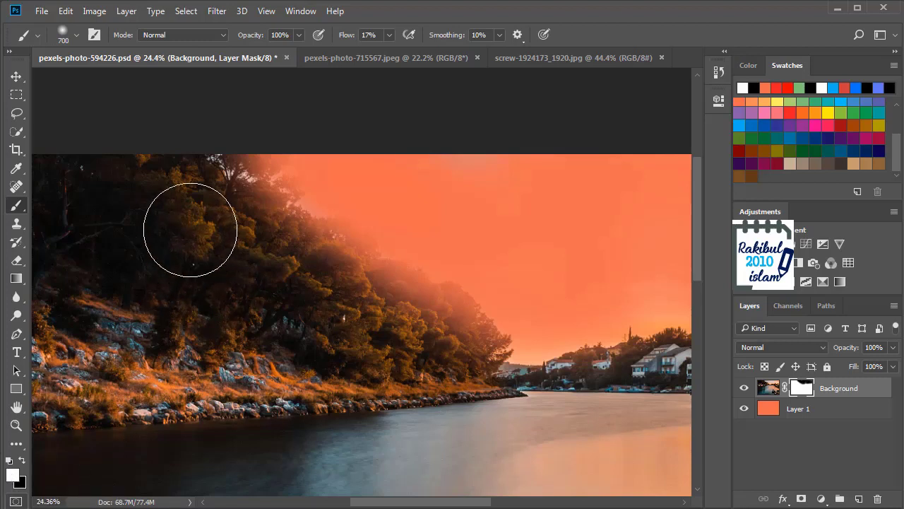
mouse_move(217, 208)
mouse_down()
mouse_move(251, 221)
mouse_move(223, 183)
mouse_move(240, 186)
mouse_move(320, 253)
mouse_move(256, 214)
mouse_move(240, 183)
mouse_move(288, 262)
mouse_move(240, 204)
mouse_move(478, 371)
mouse_move(406, 305)
mouse_move(388, 325)
mouse_move(297, 253)
mouse_move(242, 181)
mouse_move(420, 312)
mouse_up()
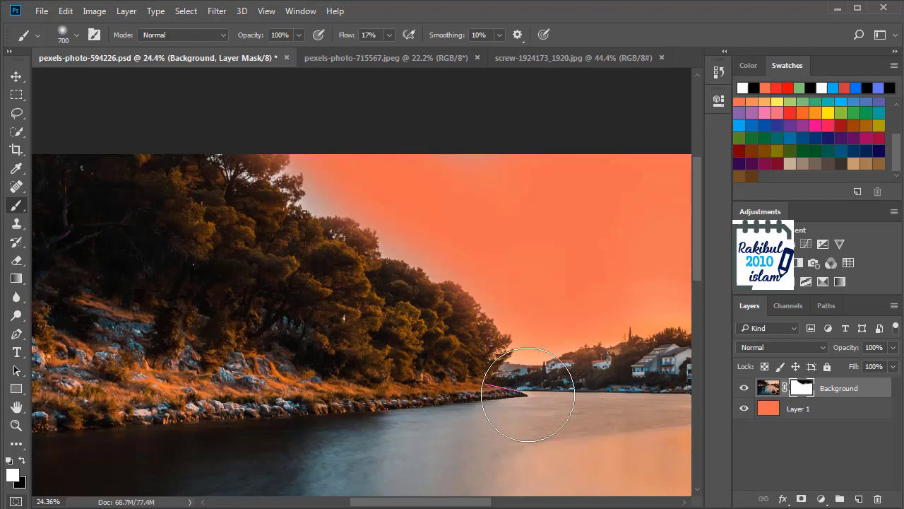
drag(564, 383, 299, 302)
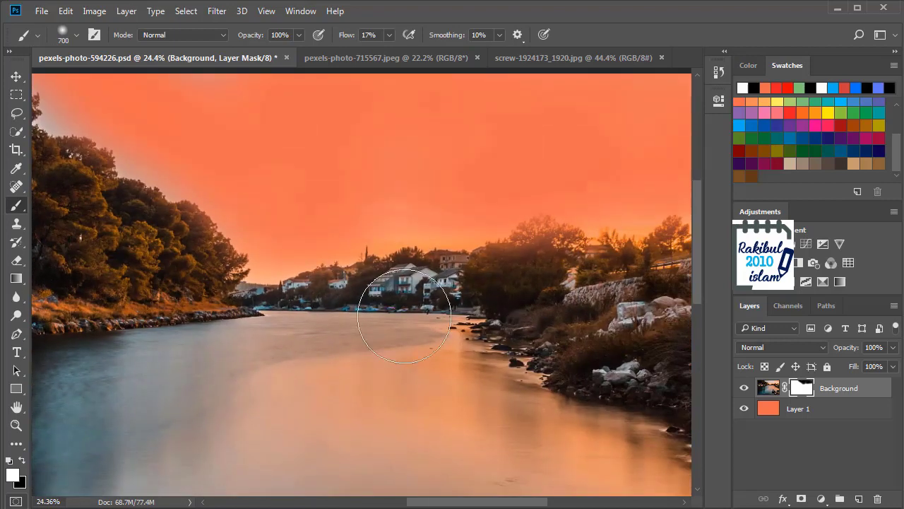
mouse_move(382, 303)
mouse_down()
mouse_move(521, 282)
mouse_move(514, 263)
mouse_move(565, 309)
mouse_move(353, 303)
mouse_up()
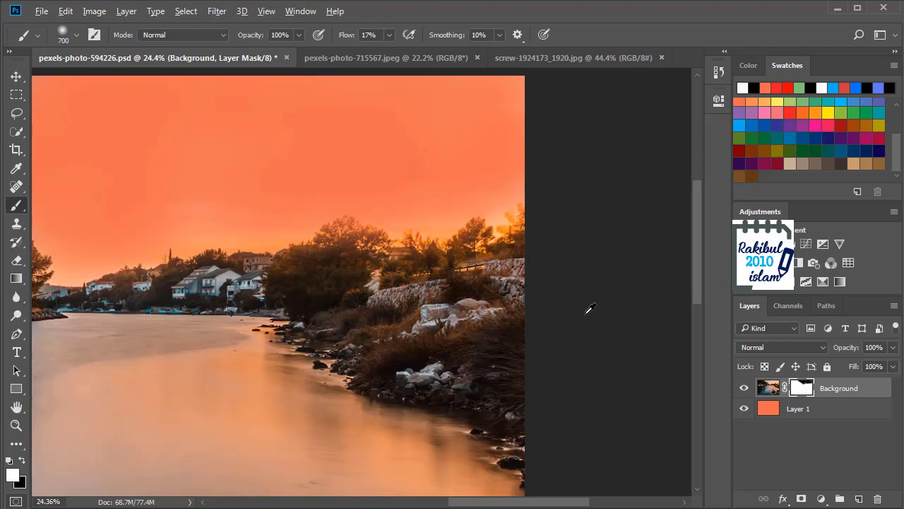
scroll(593, 297, down, 2)
scroll(578, 266, down, 1)
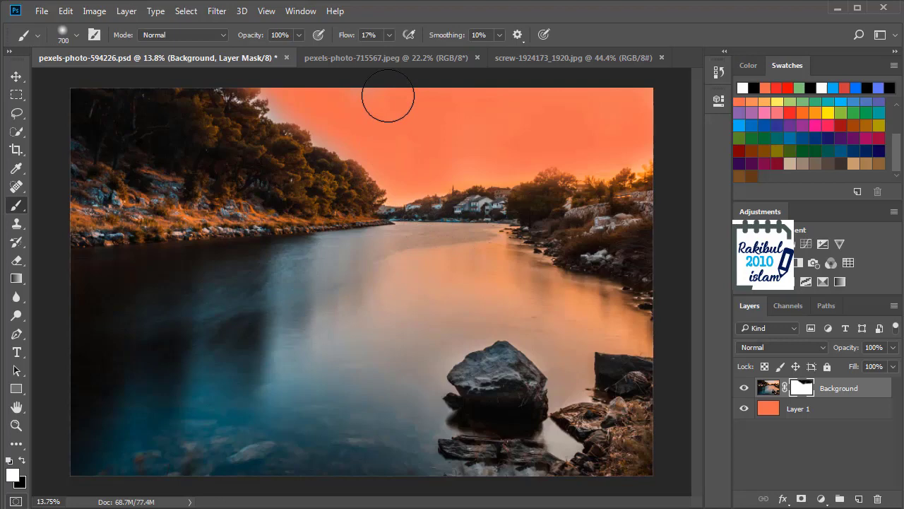
Copy the boat photo into the lake composite as Layer 2, close its window, and place it lower-left.
drag(394, 54, 426, 177)
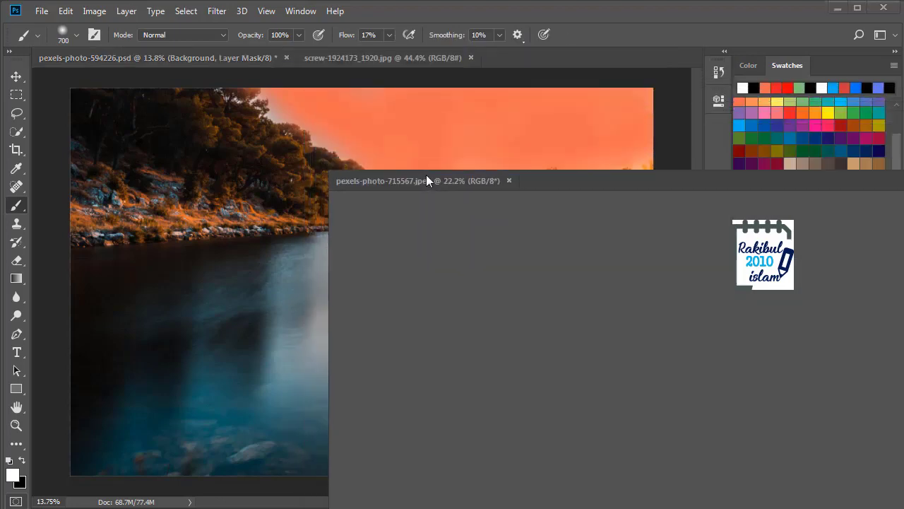
key(v)
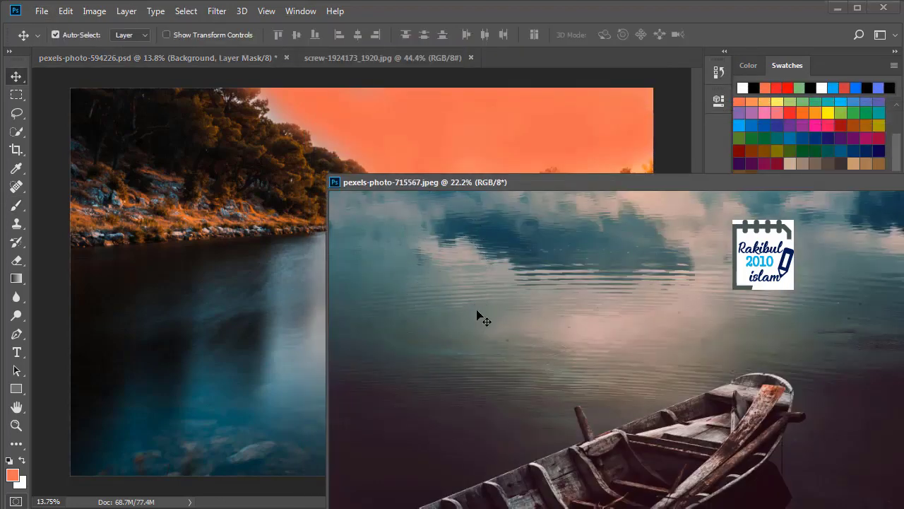
mouse_move(478, 315)
mouse_down()
mouse_move(385, 285)
mouse_move(198, 258)
mouse_up()
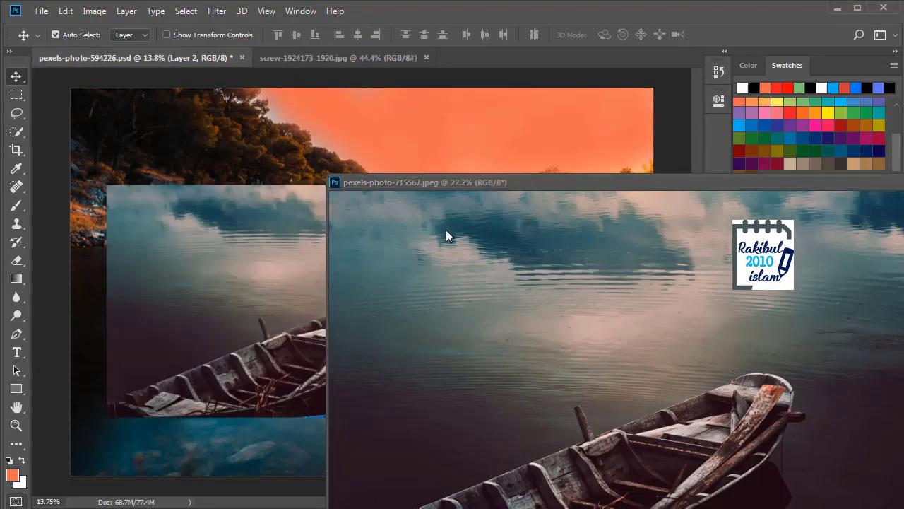
drag(675, 179, 360, 172)
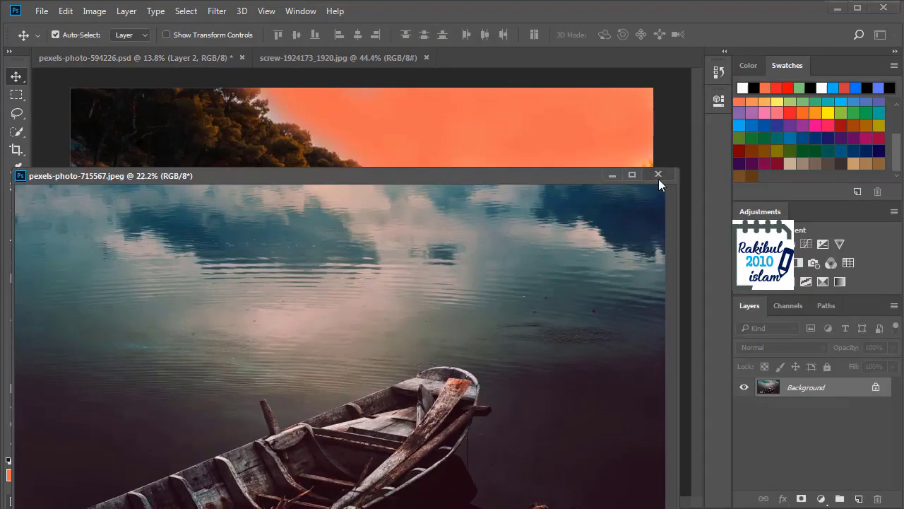
click(658, 179)
drag(386, 299, 309, 362)
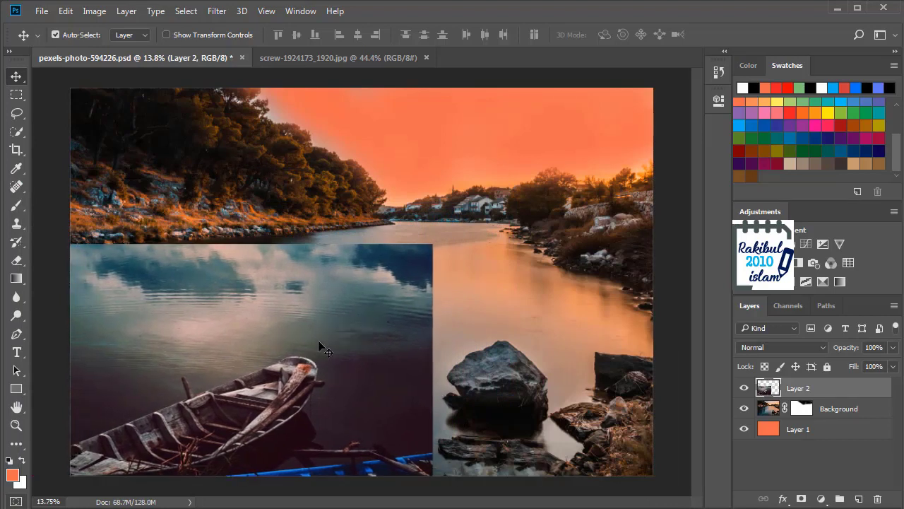
Mask Layer 2 with a vertical black-to-white gradient so the boat photo's top fades into the river.
click(800, 499)
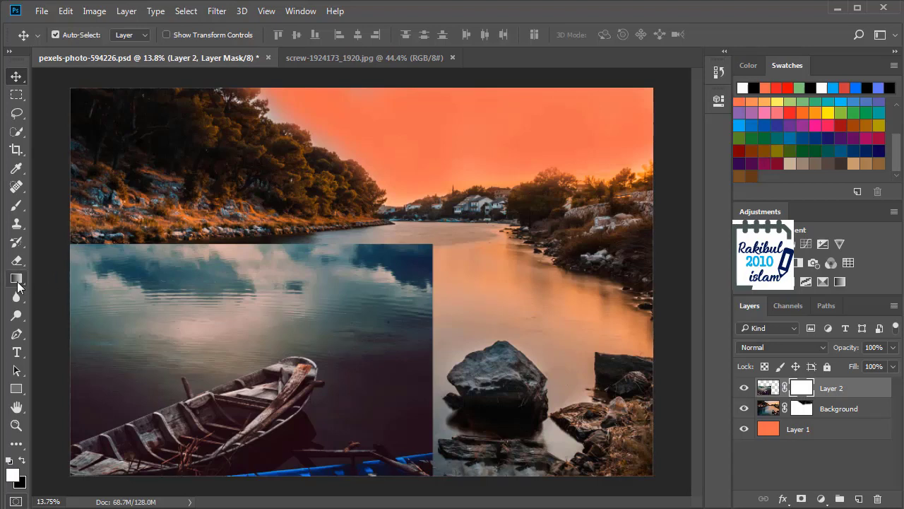
click(17, 280)
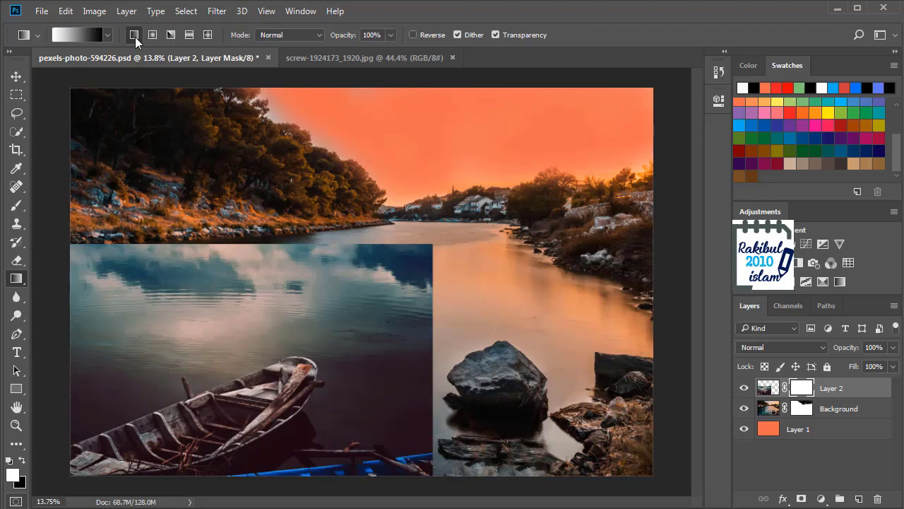
click(107, 36)
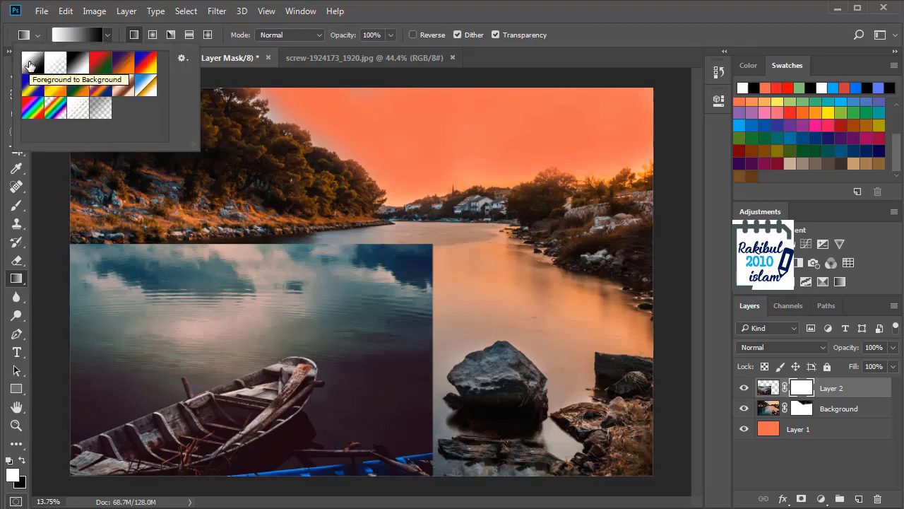
click(398, 33)
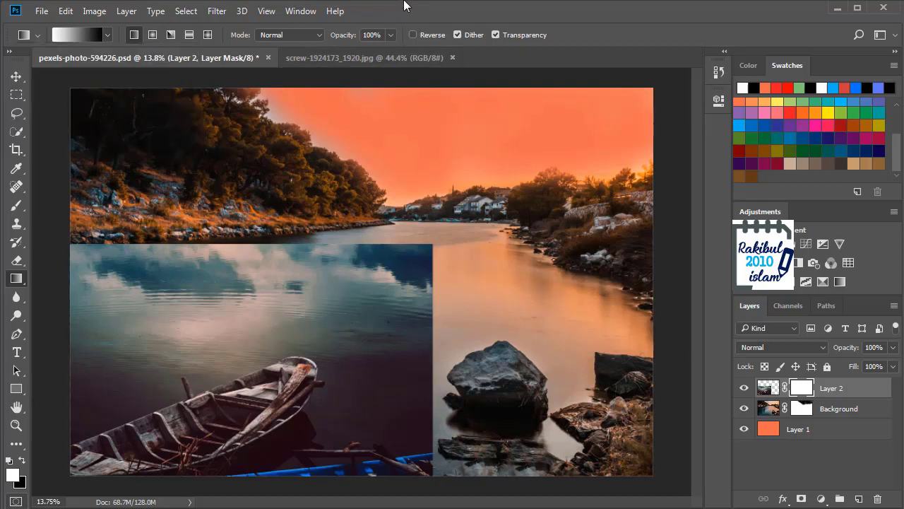
click(24, 464)
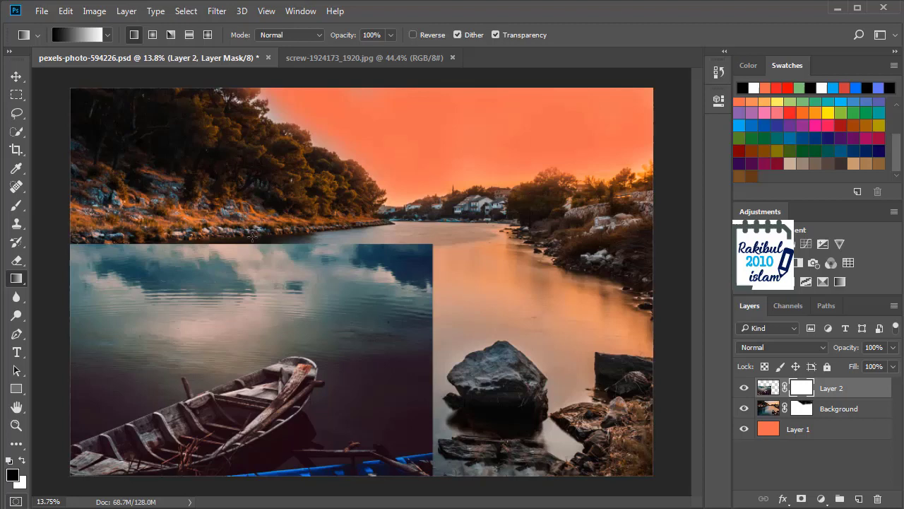
drag(252, 235, 253, 302)
drag(252, 378, 252, 379)
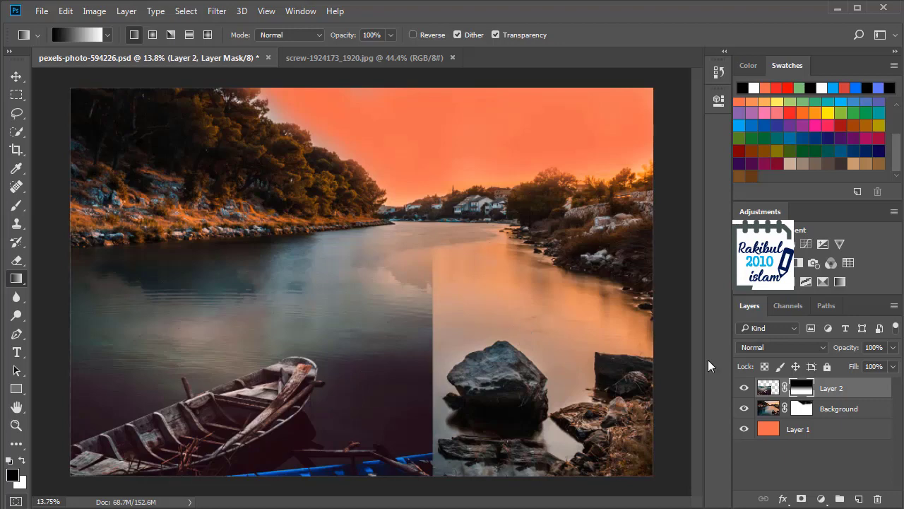
alt+click(804, 391)
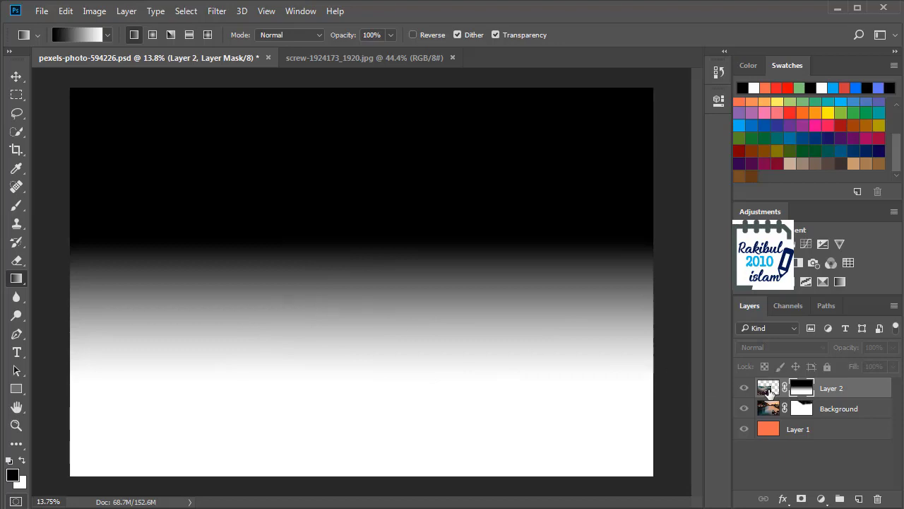
alt+click(806, 391)
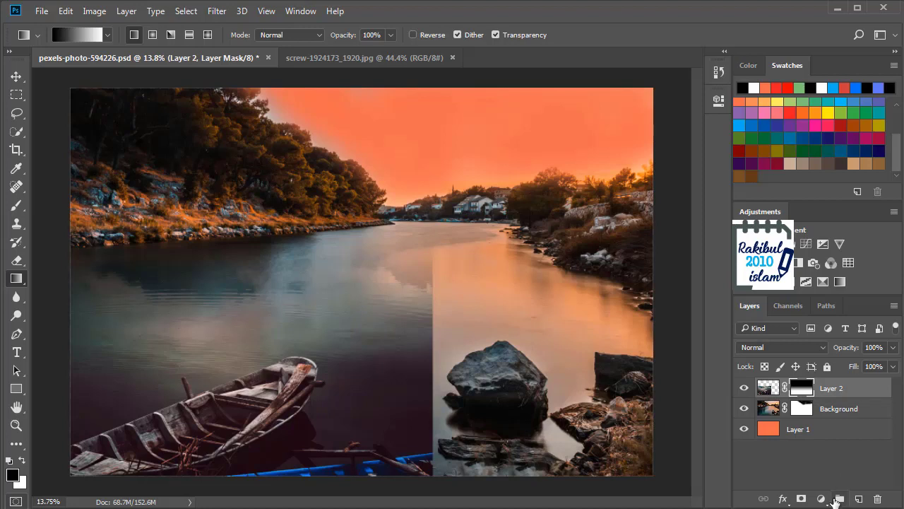
Create Group 1 and move Layer 2 inside it.
click(839, 498)
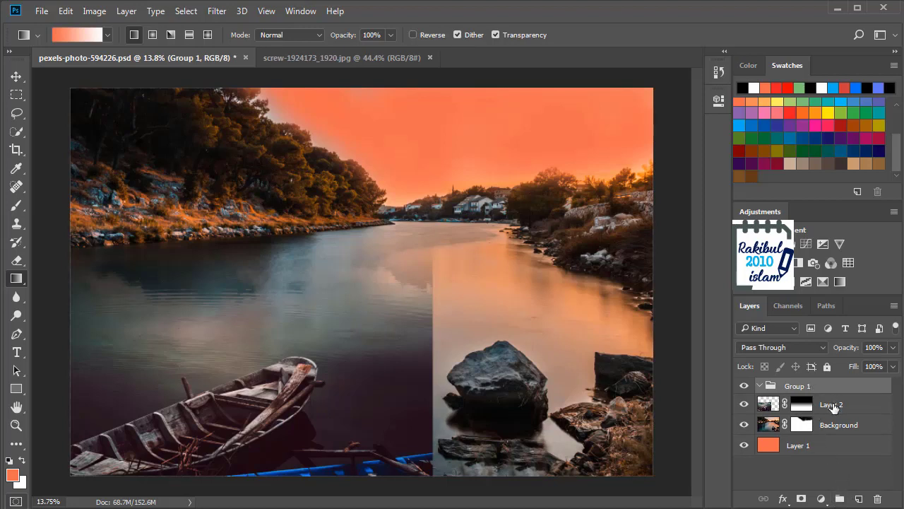
drag(833, 408, 824, 388)
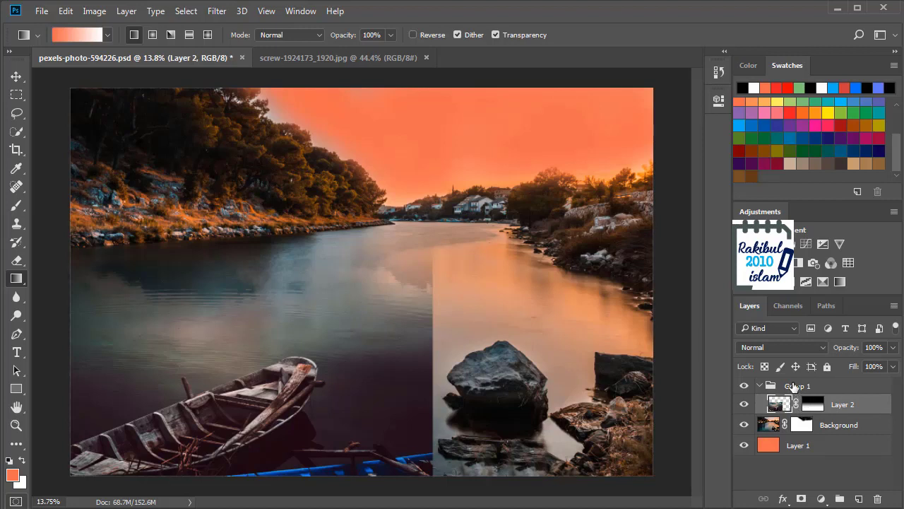
click(792, 386)
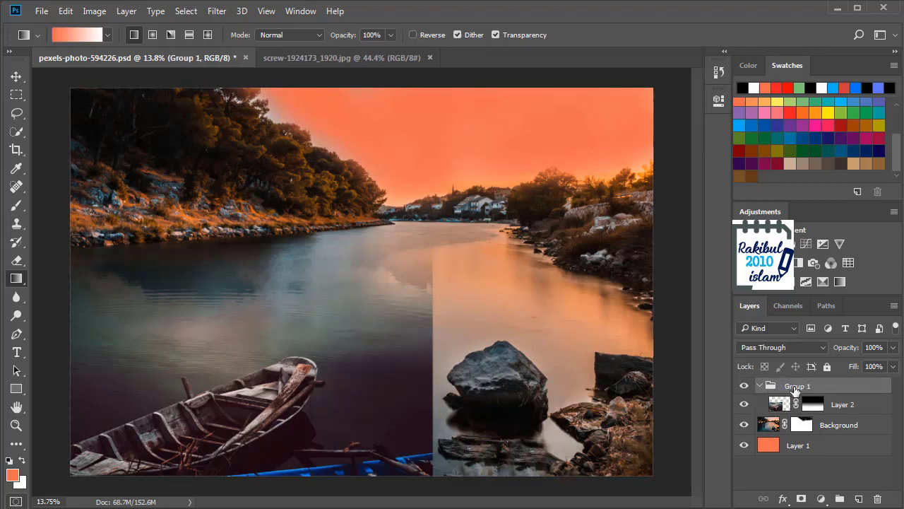
Mask Group 1 with a horizontal gradient blending the boat photo's right edge into the river.
click(801, 500)
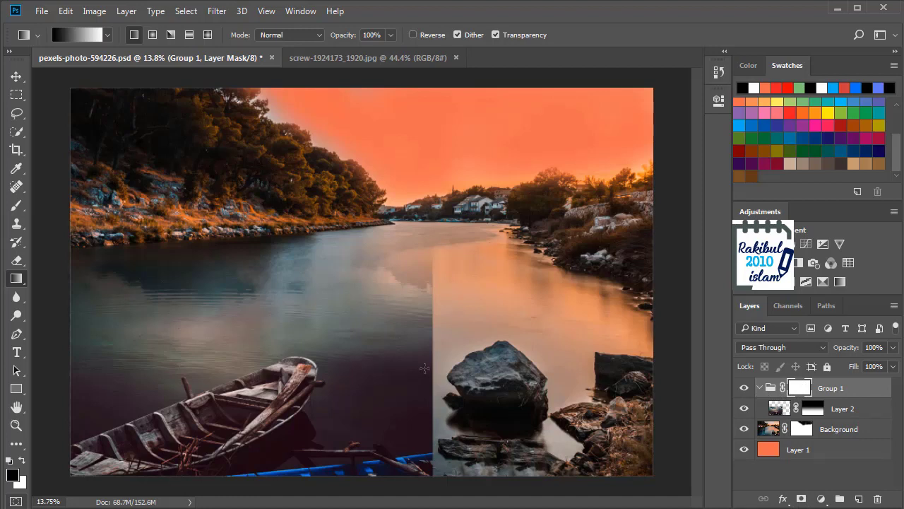
drag(425, 366, 335, 368)
drag(273, 366, 273, 366)
drag(392, 360, 269, 363)
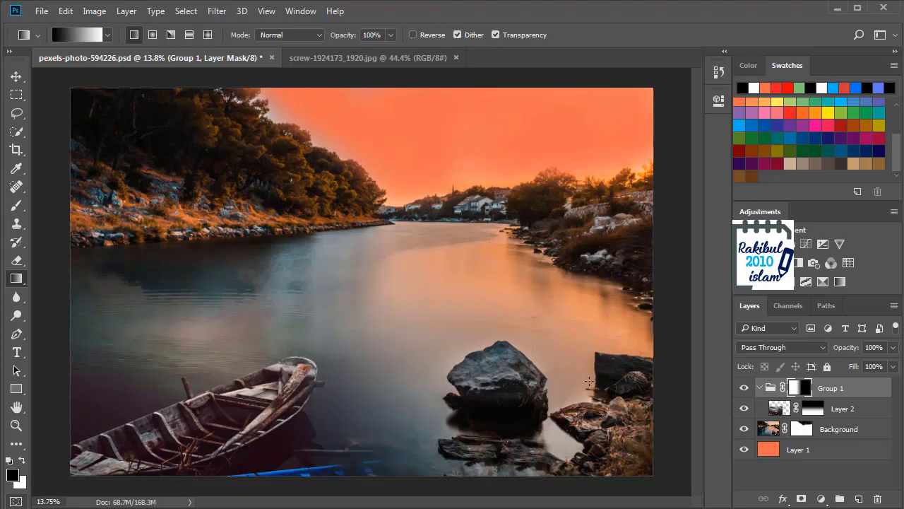
key(ctrl+2)
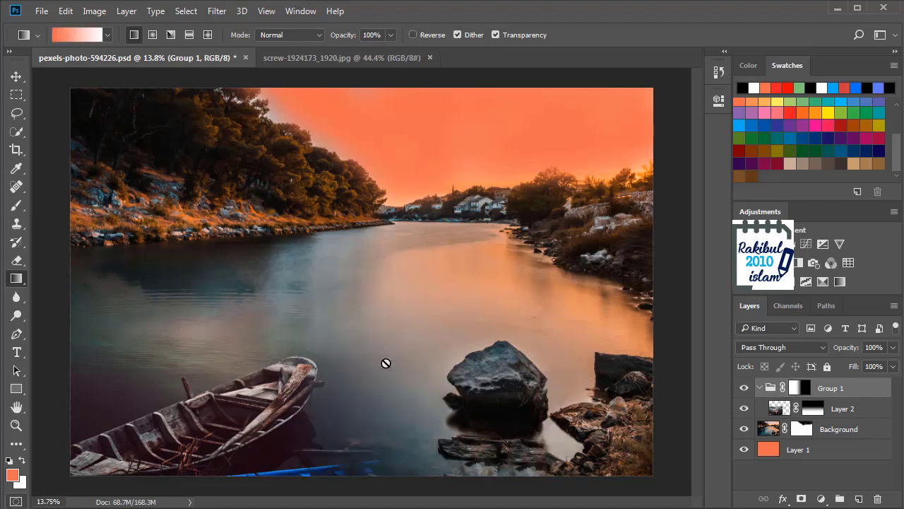
Nest Group 1 inside a new Group 2 and add a white layer mask to Group 2.
click(843, 499)
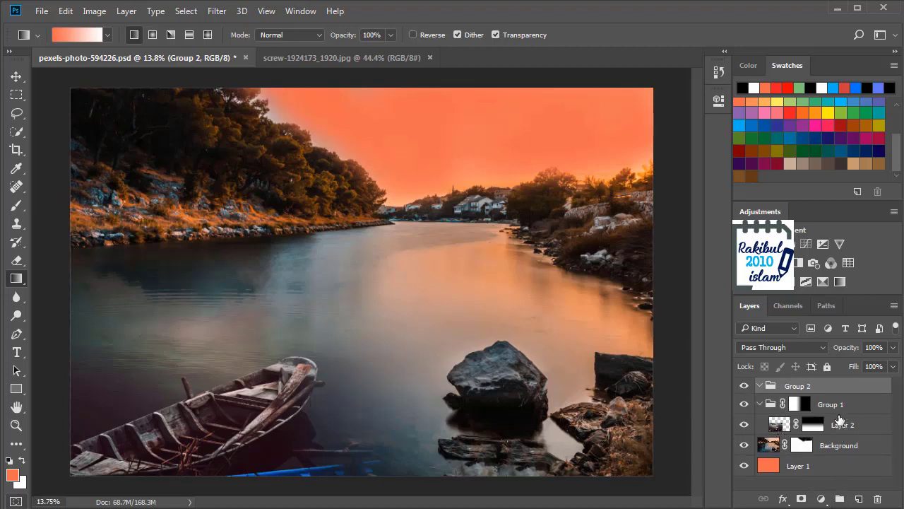
drag(838, 404, 835, 385)
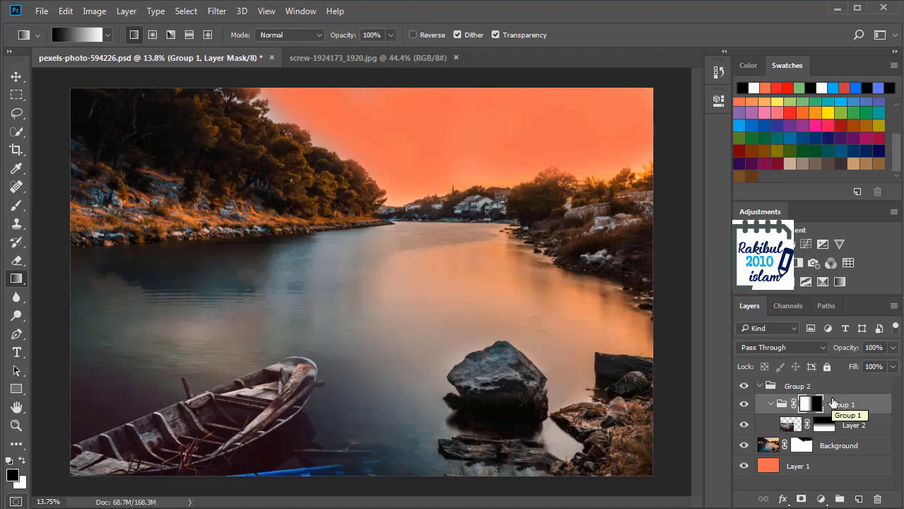
click(803, 387)
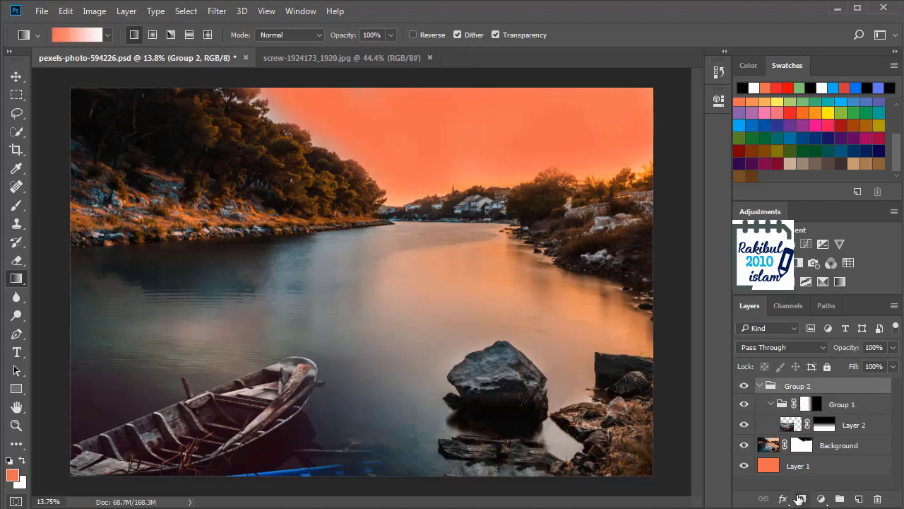
click(800, 499)
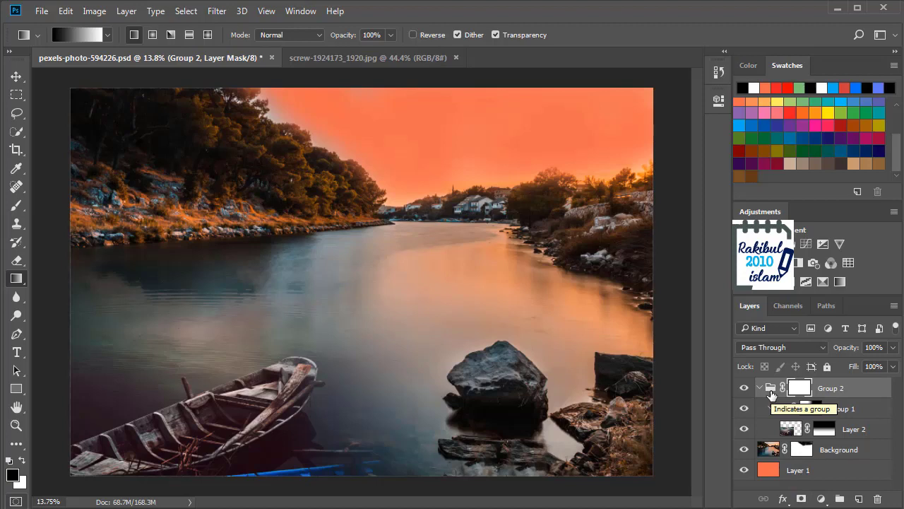
In screw-1924173_1920.jpg, load the bolt's path as a selection and mask Layer 0 to it.
click(392, 57)
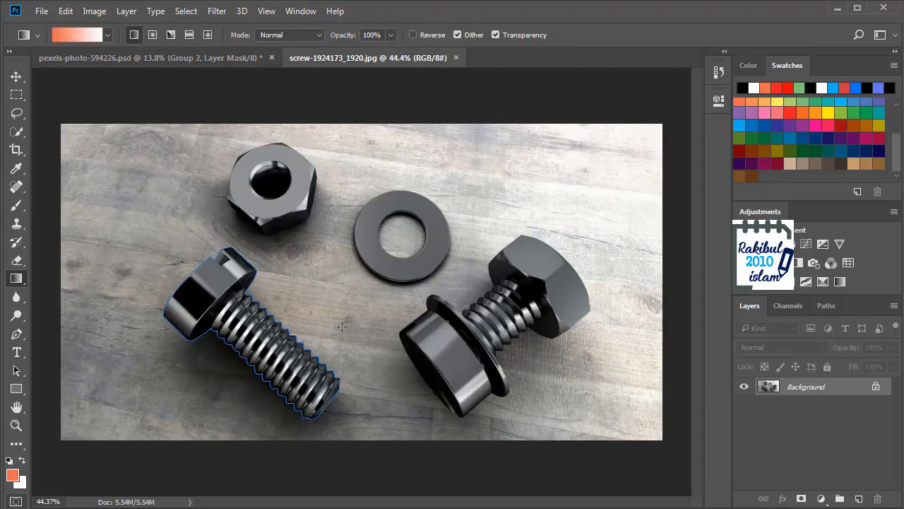
key(ctrl+Return)
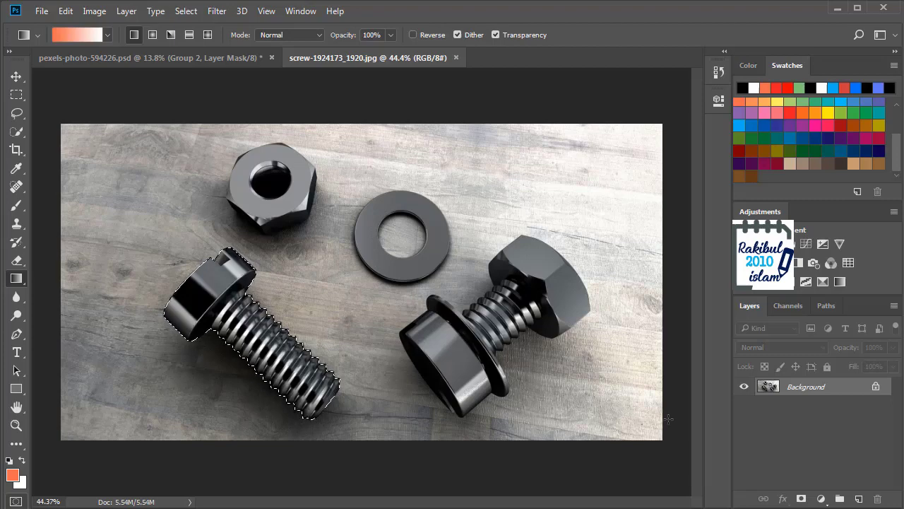
click(801, 499)
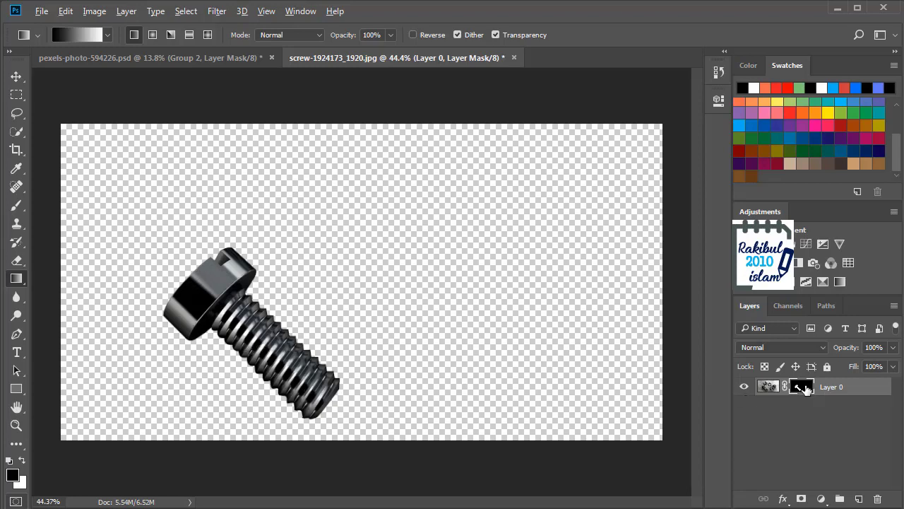
alt+click(801, 387)
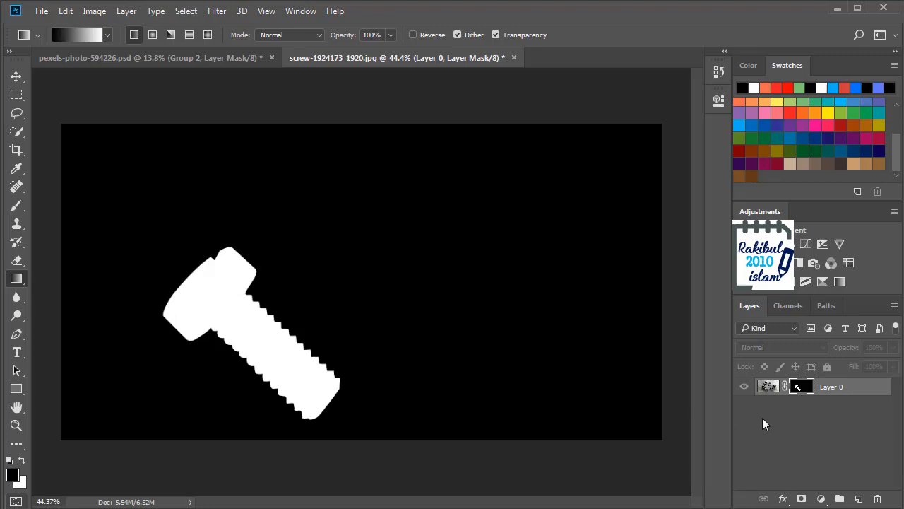
alt+click(801, 386)
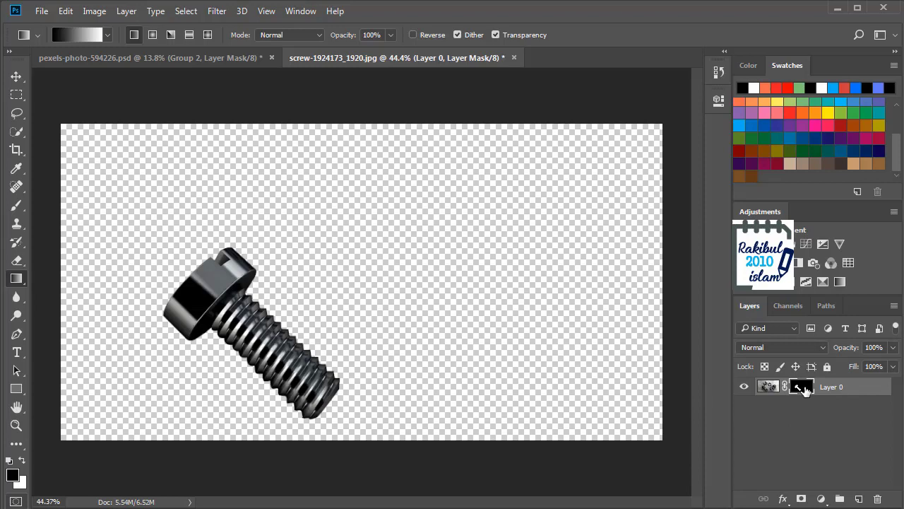
Feather Layer 0's mask to 2.2 px, test the Density slider, and leave it at 100%.
double_click(803, 388)
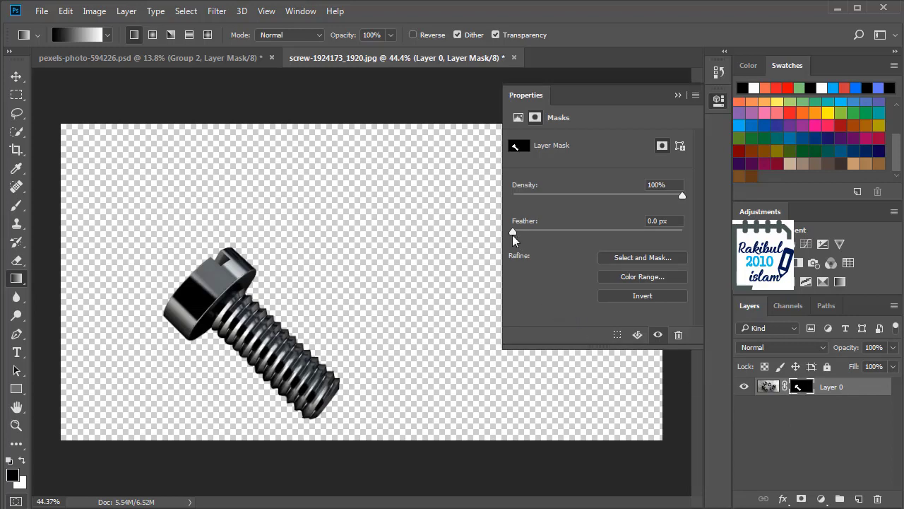
drag(512, 232, 532, 241)
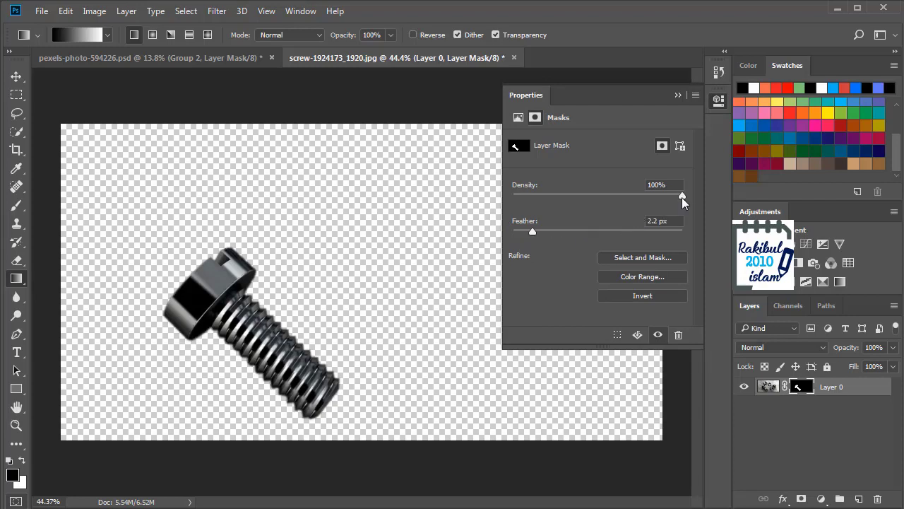
drag(683, 196, 534, 200)
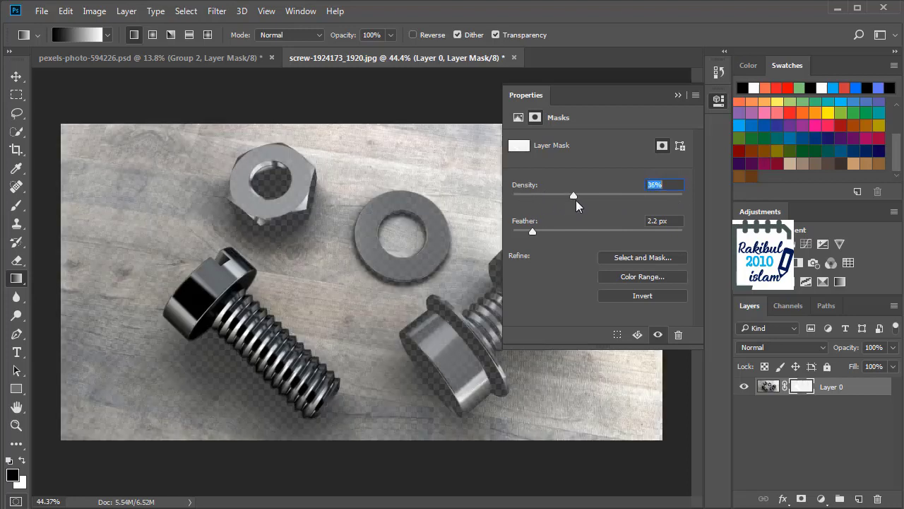
drag(616, 200, 683, 207)
click(718, 99)
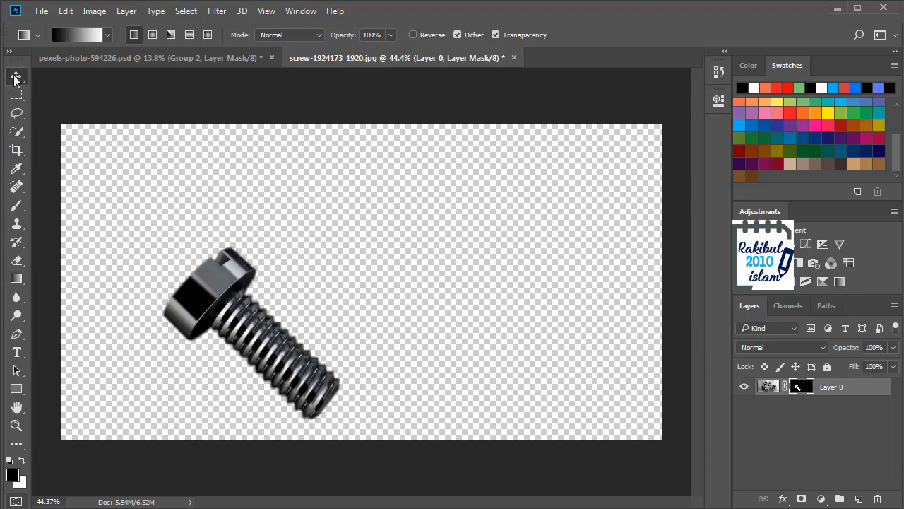
Switch to the Move tool, leaving the feathered bolt cut-out untouched.
click(16, 76)
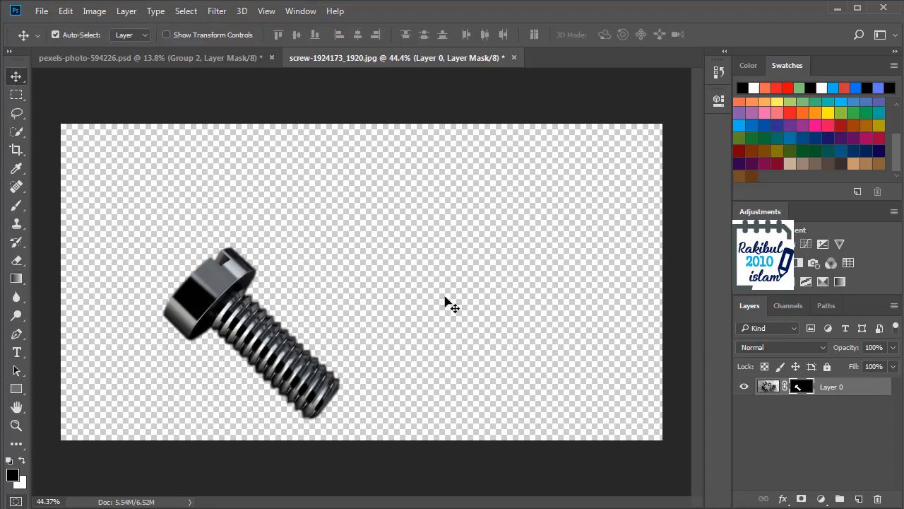